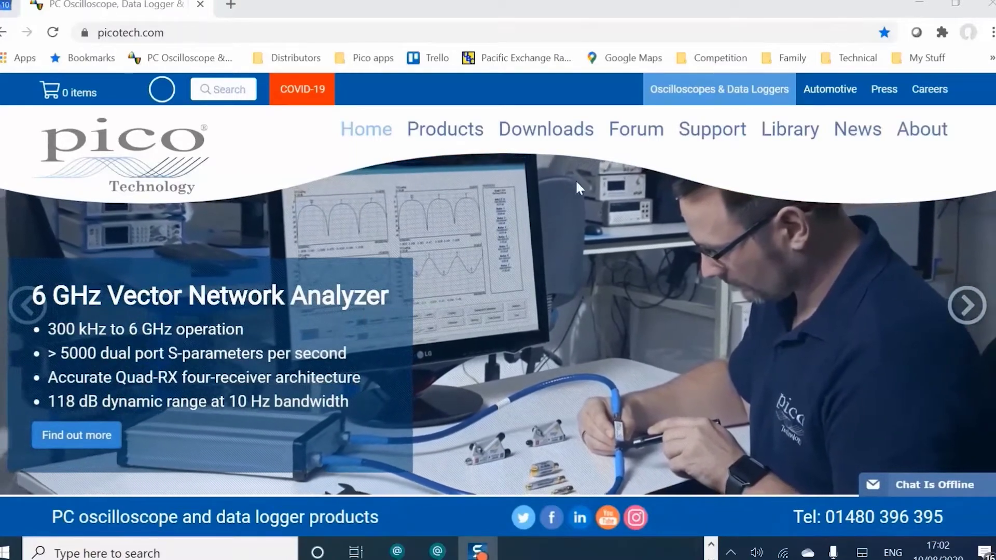
# Step: Browse Downloads to PicoScope 2000 Series > 2204A and open the Windows PicoScope 6.14.23 release details
pyautogui.click(557, 136)
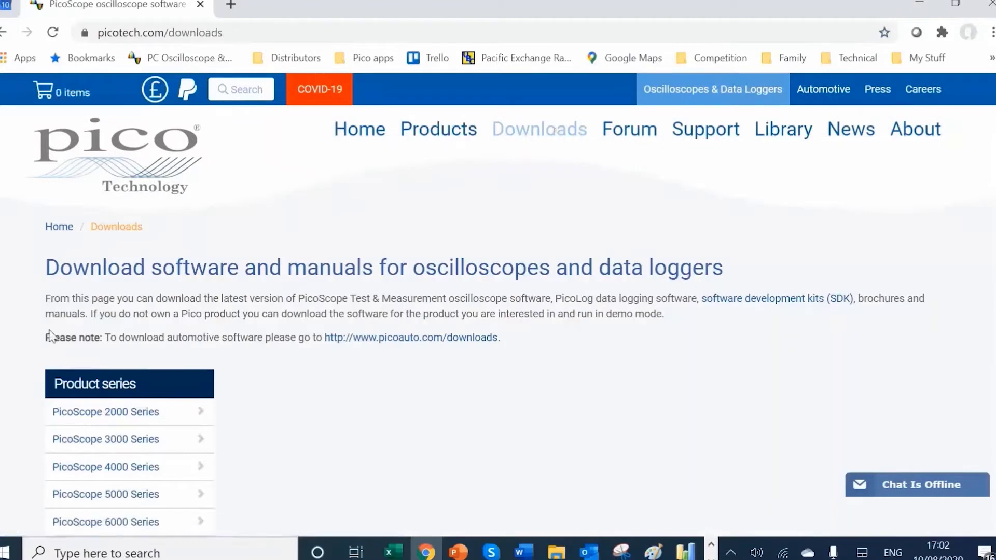
pyautogui.click(98, 418)
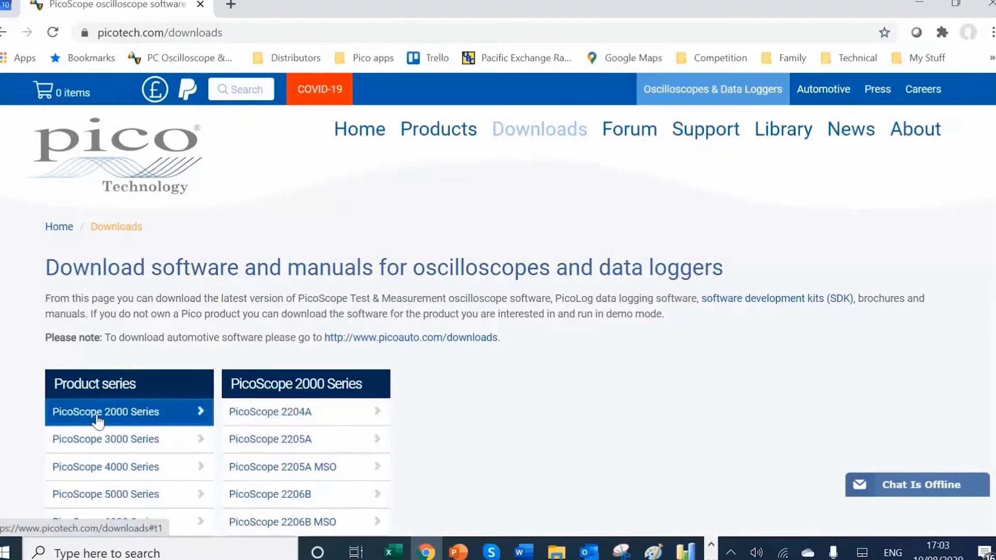
pyautogui.click(269, 414)
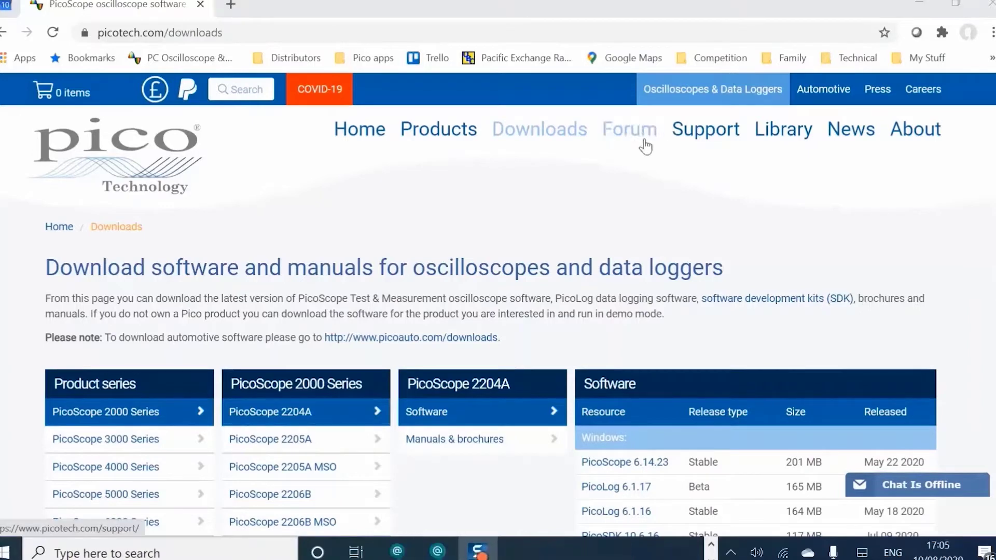
pyautogui.scroll(-8, 570, 169)
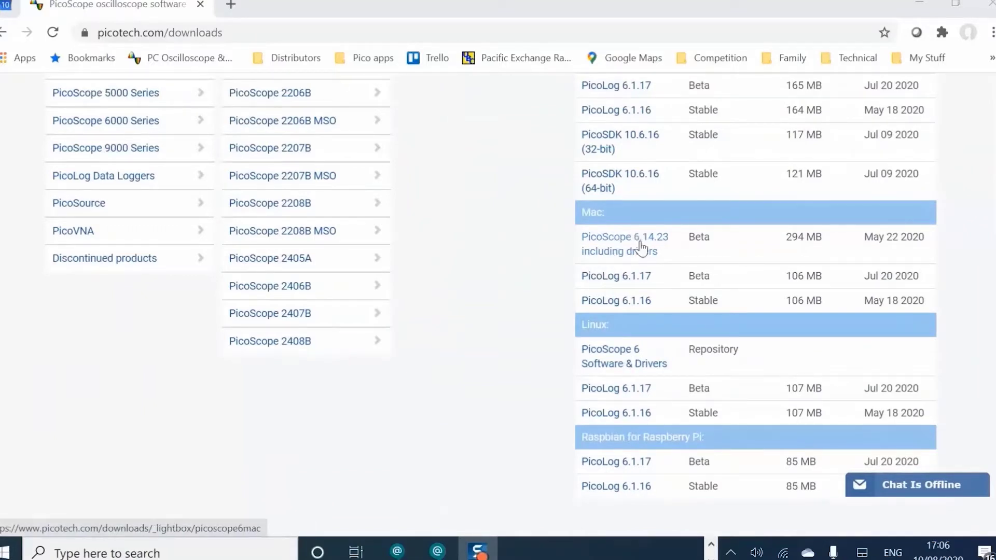
pyautogui.scroll(5, 483, 254)
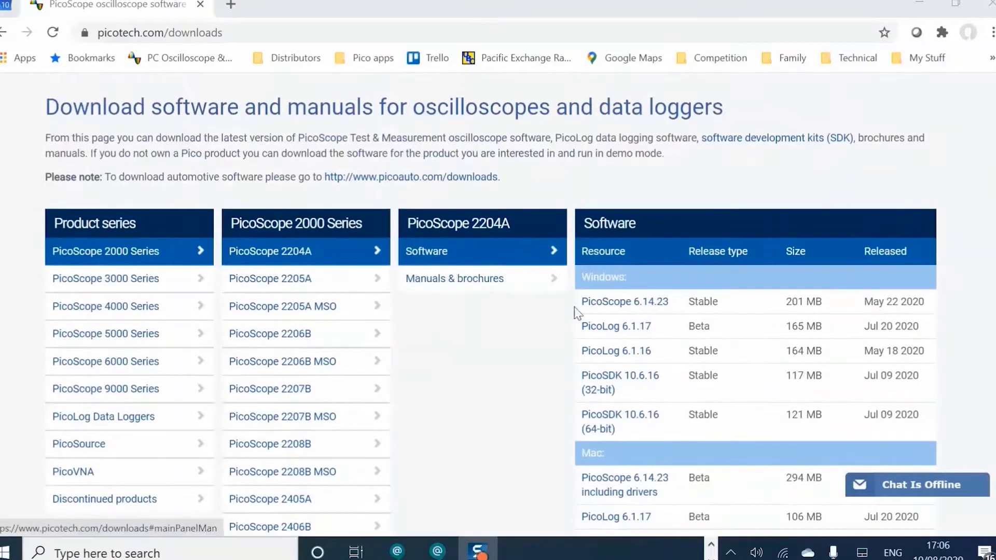
pyautogui.click(617, 307)
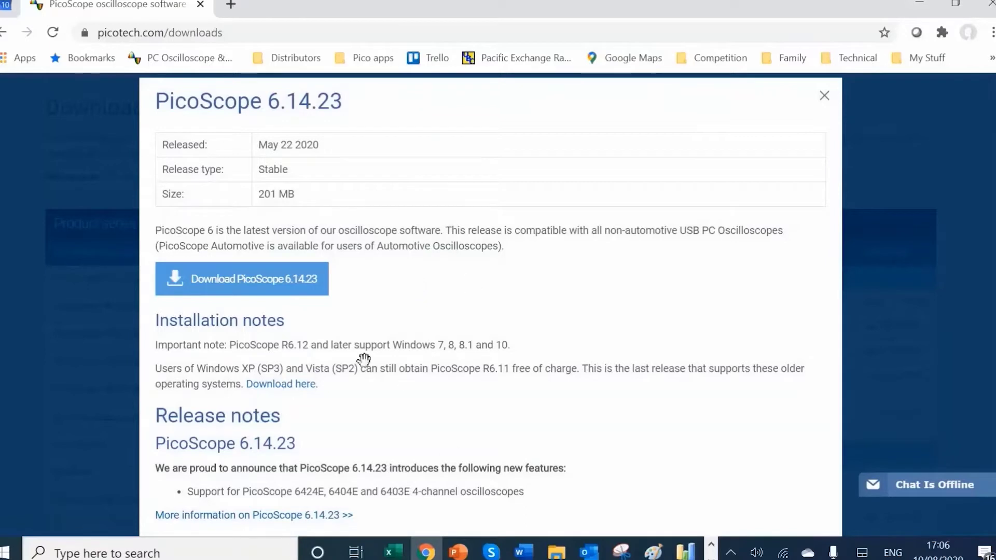
# Step: Download the PicoScope 6.14.23 Windows installer and bring up the downloaded file's menu
pyautogui.click(243, 289)
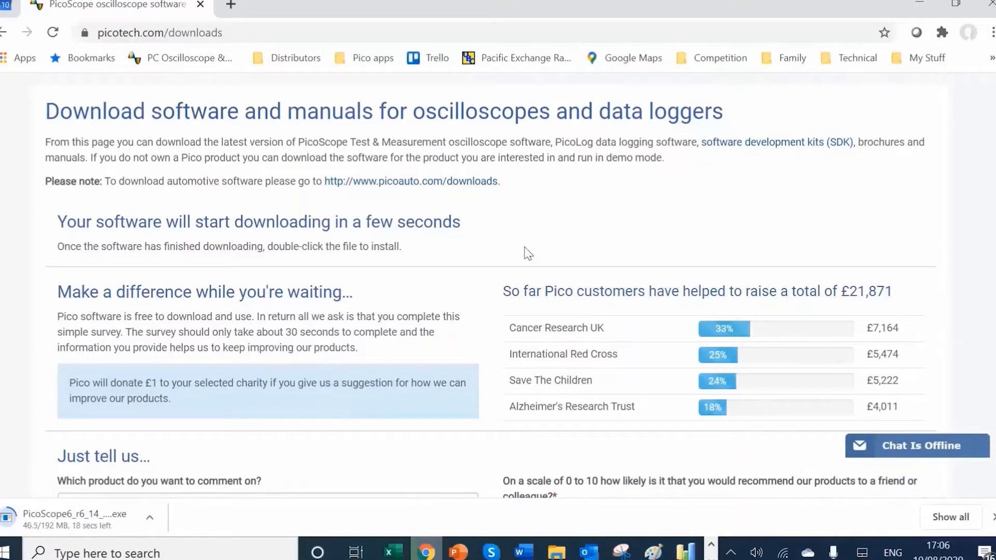
pyautogui.scroll(-3, 329, 350)
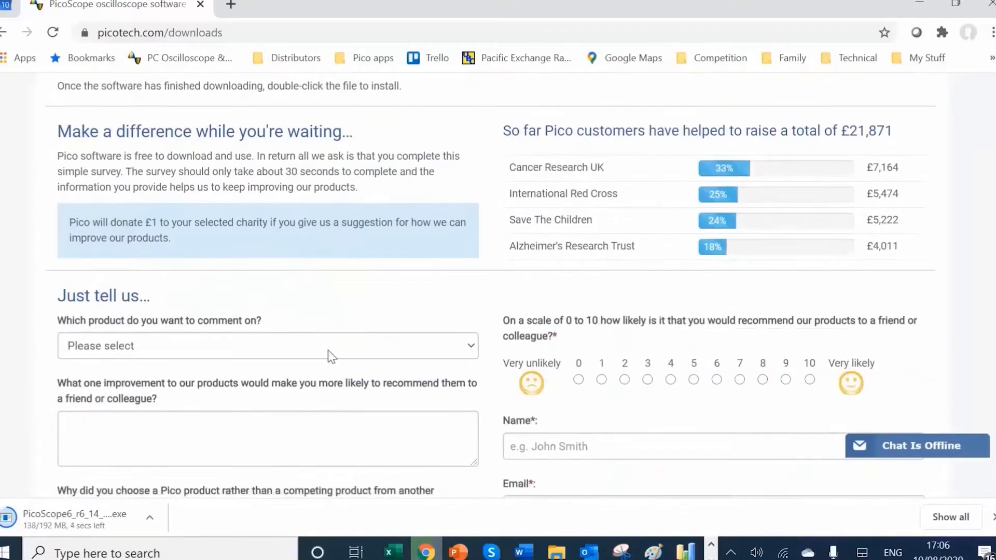
pyautogui.scroll(5, 329, 349)
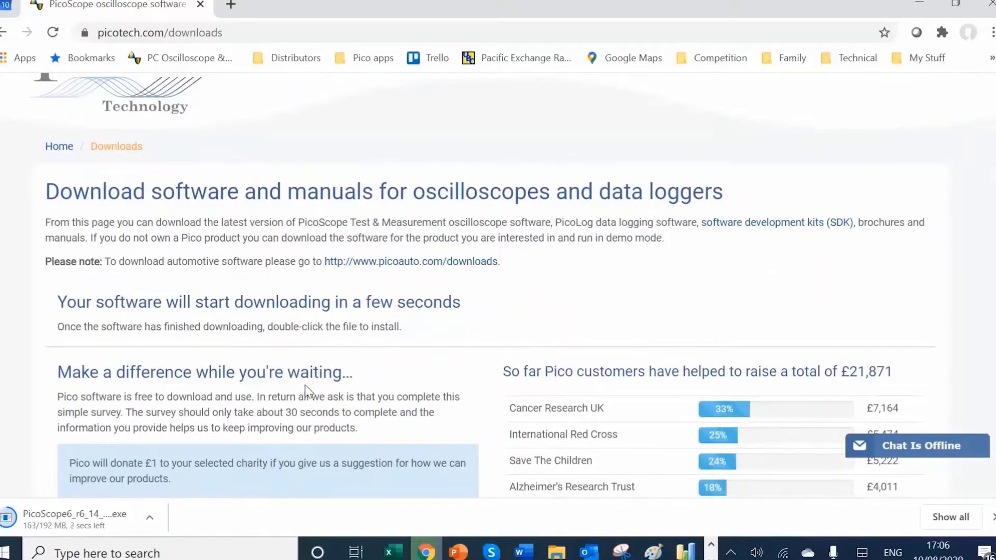
pyautogui.scroll(2, 306, 391)
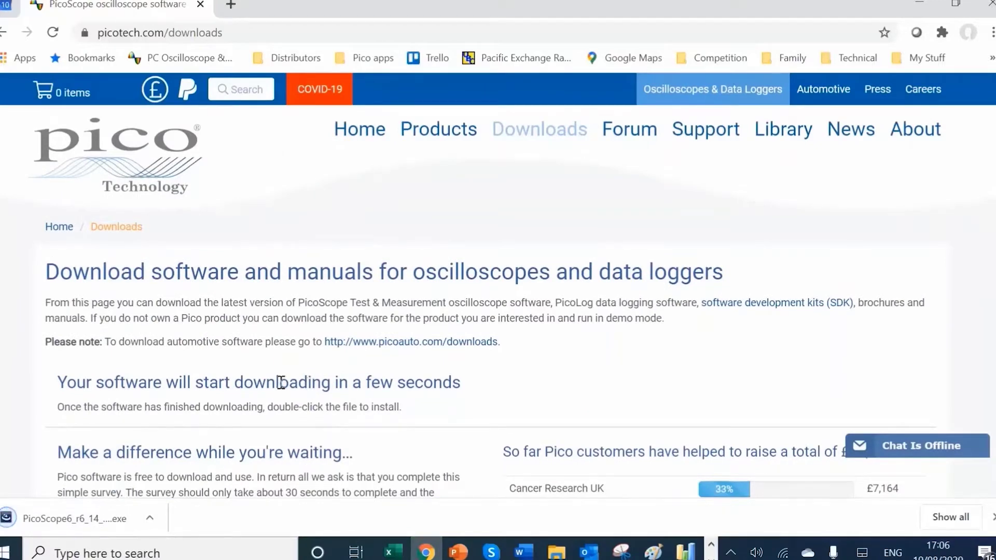
pyautogui.click(150, 518)
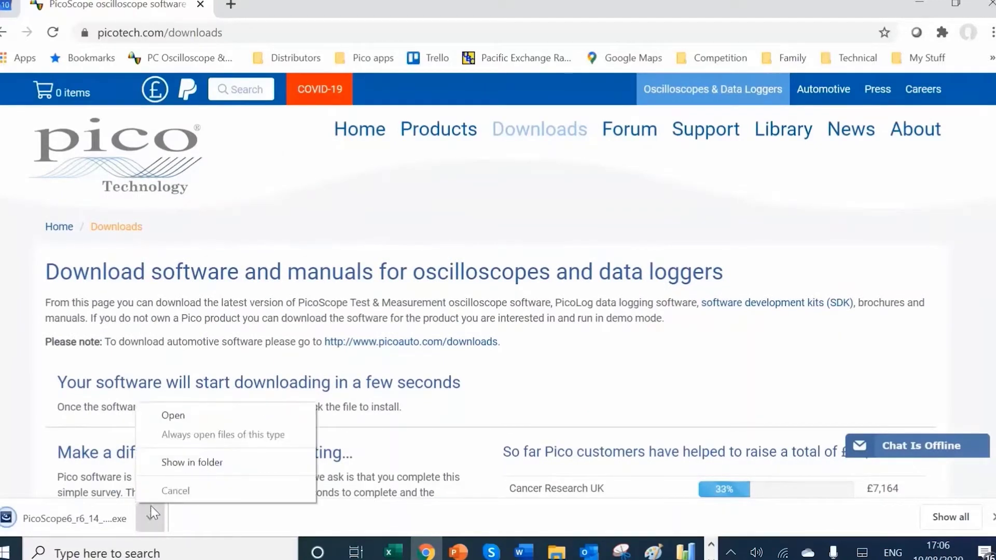
# Step: Run the PicoScope 6 installer through Welcome, Program Maintenance, Custom Setup, Install and Finish
pyautogui.click(189, 416)
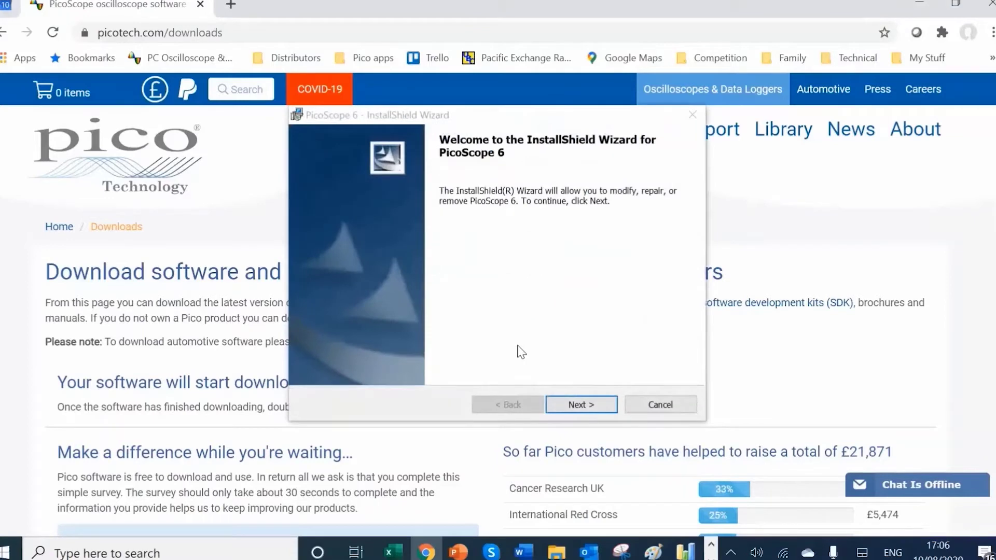
pyautogui.click(582, 404)
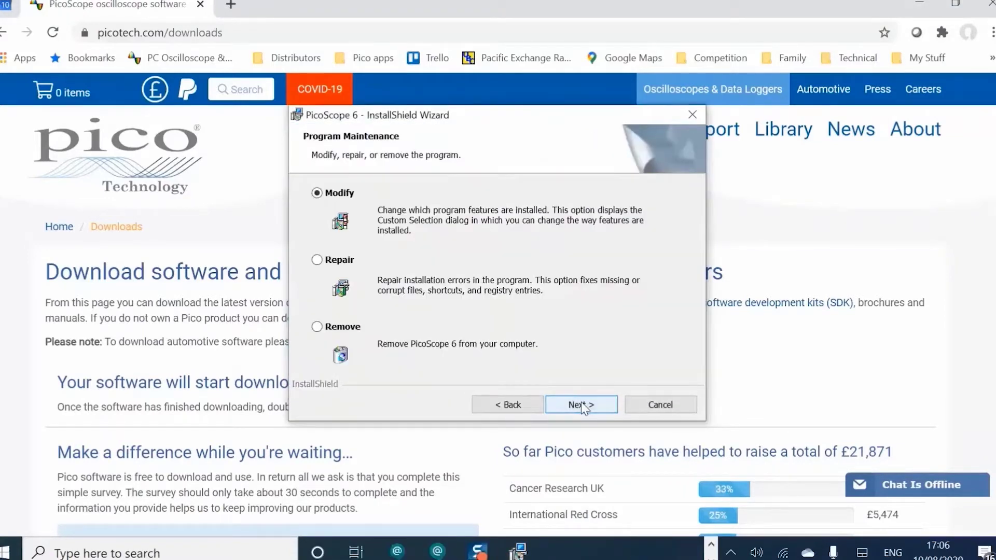
pyautogui.click(581, 405)
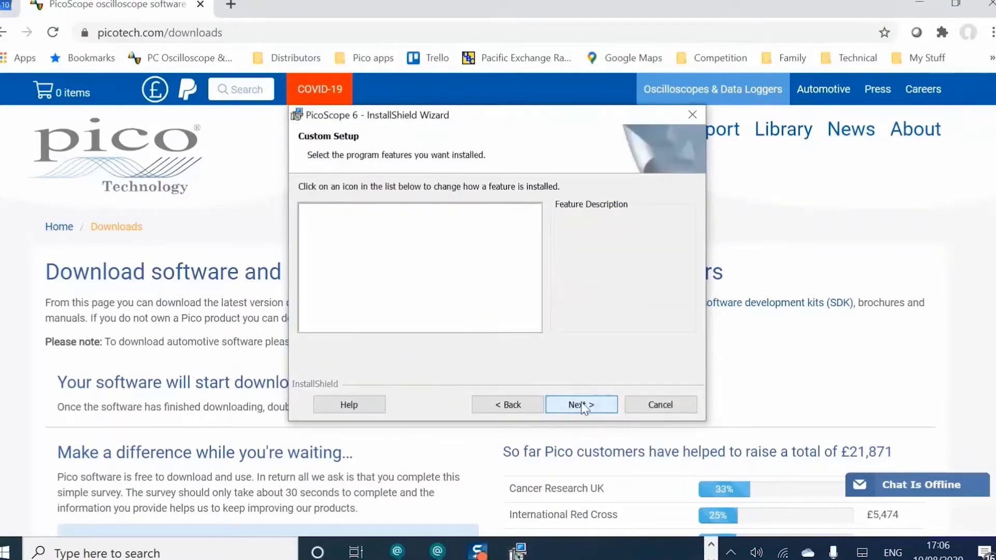
pyautogui.click(582, 404)
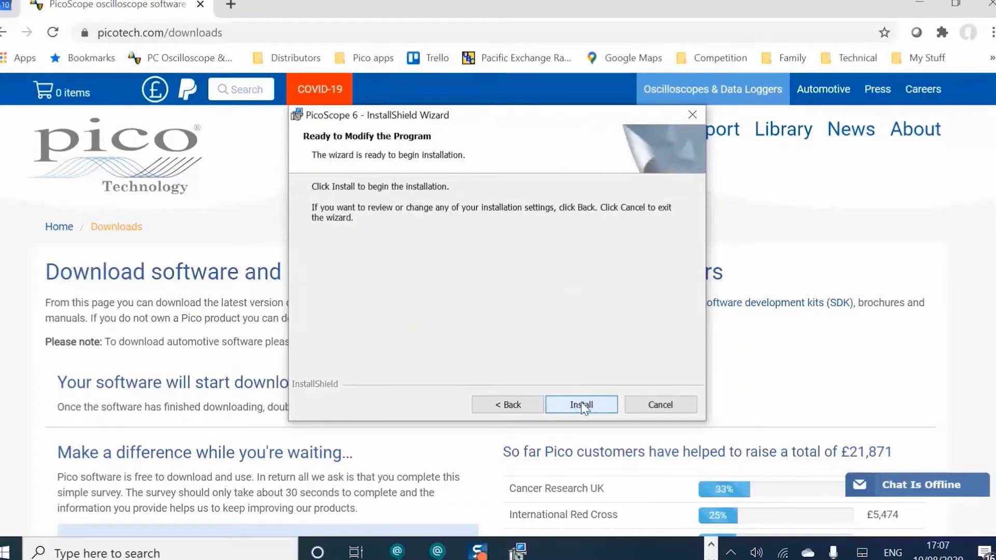
pyautogui.click(582, 405)
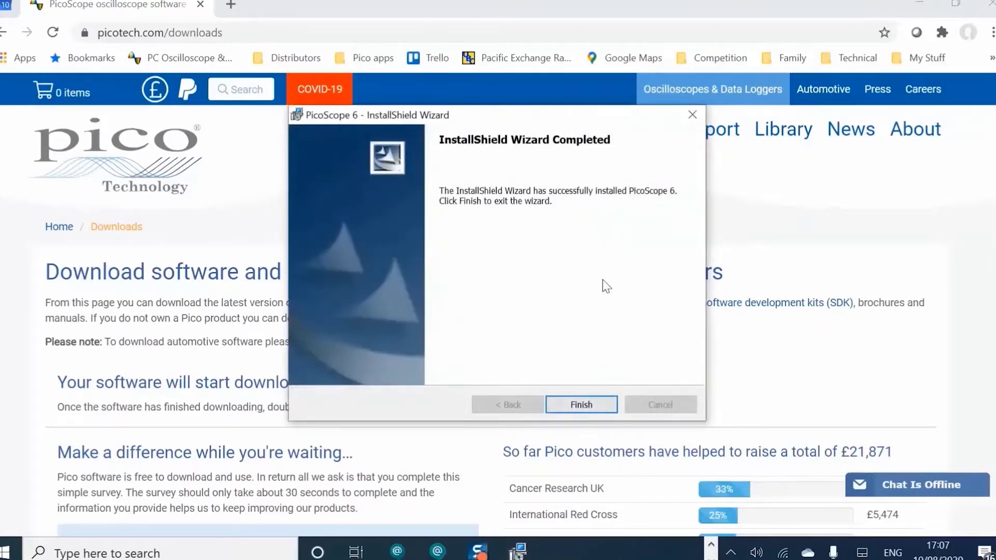
pyautogui.click(582, 405)
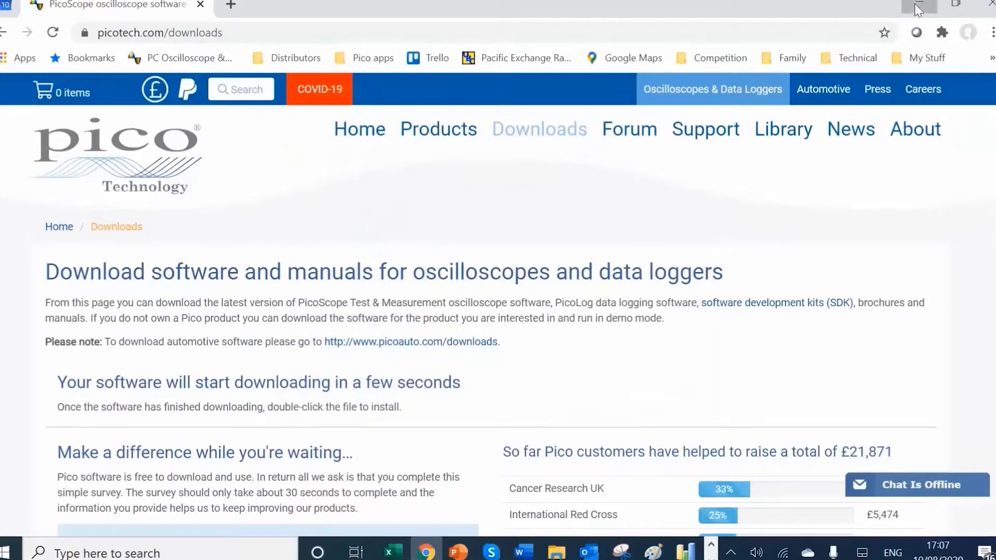
# Step: Drag PicoScope 6 from the Start menu's Pico Technology folder onto the desktop beside PicoLog 6
pyautogui.click(918, 9)
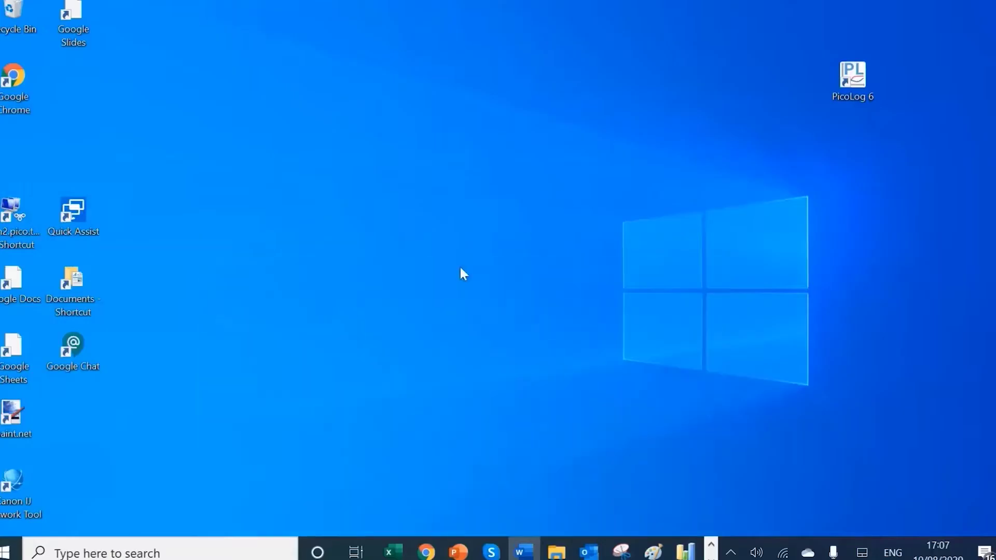
pyautogui.click(5, 552)
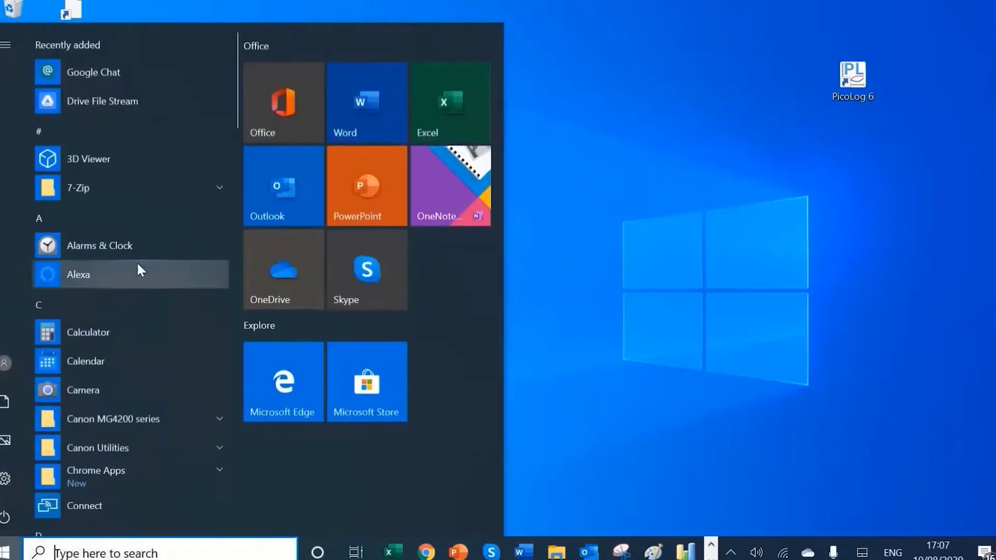
pyautogui.scroll(-15, 136, 267)
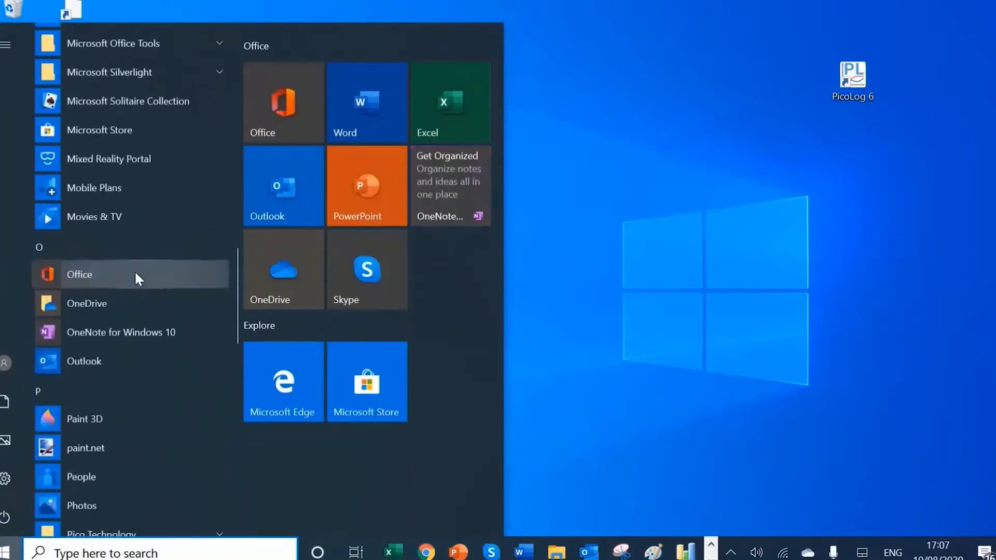
pyautogui.scroll(-7, 167, 259)
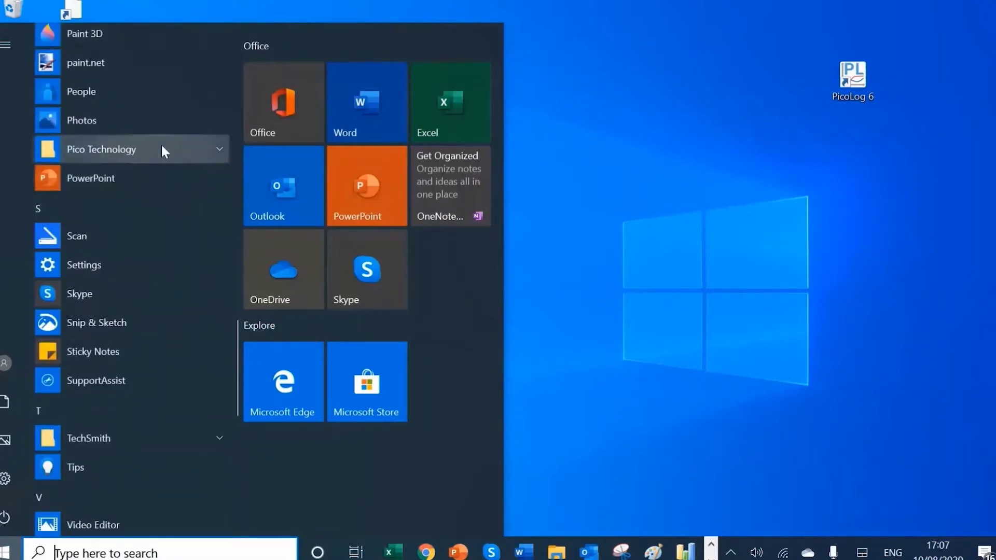
pyautogui.click(206, 148)
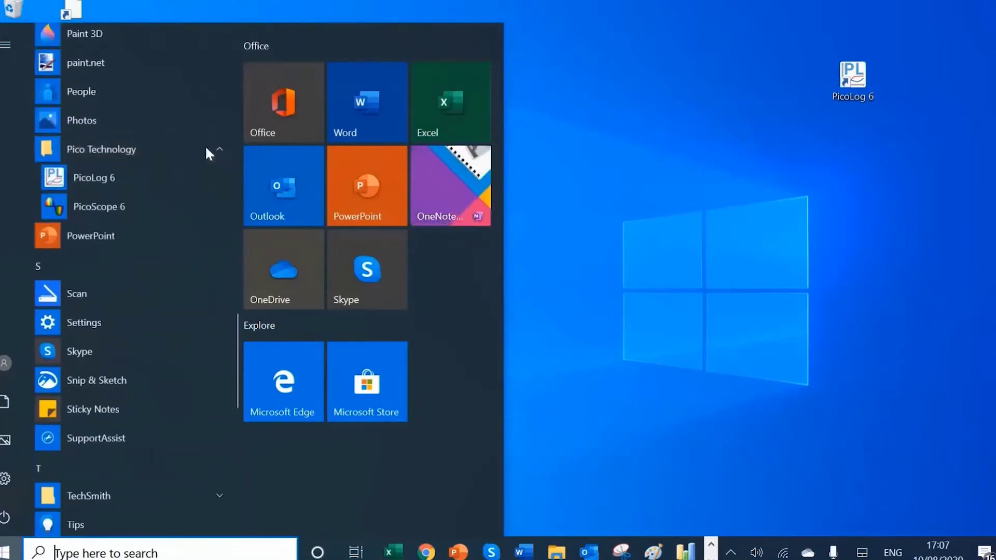
pyautogui.click(97, 206)
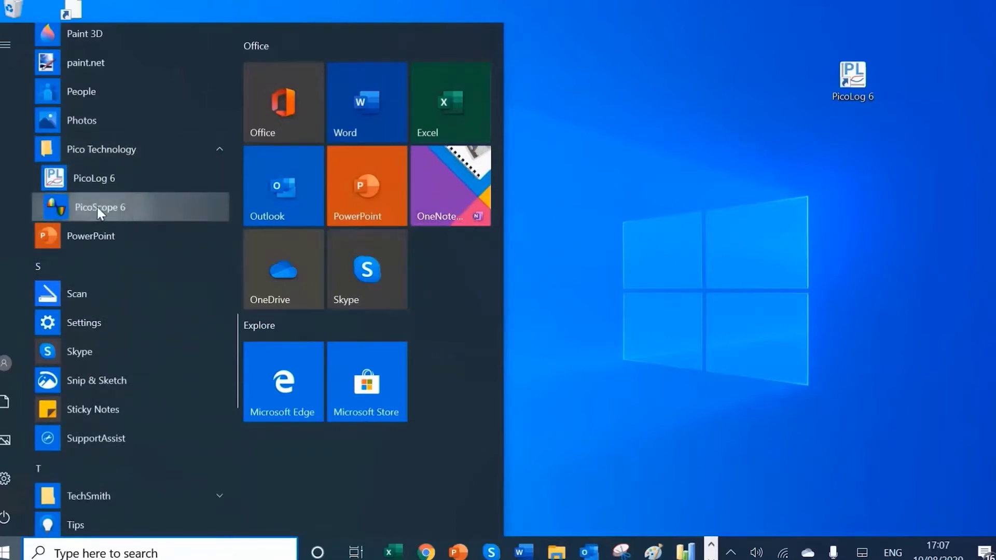
pyautogui.moveTo(97, 207); pyautogui.dragTo(944, 98)
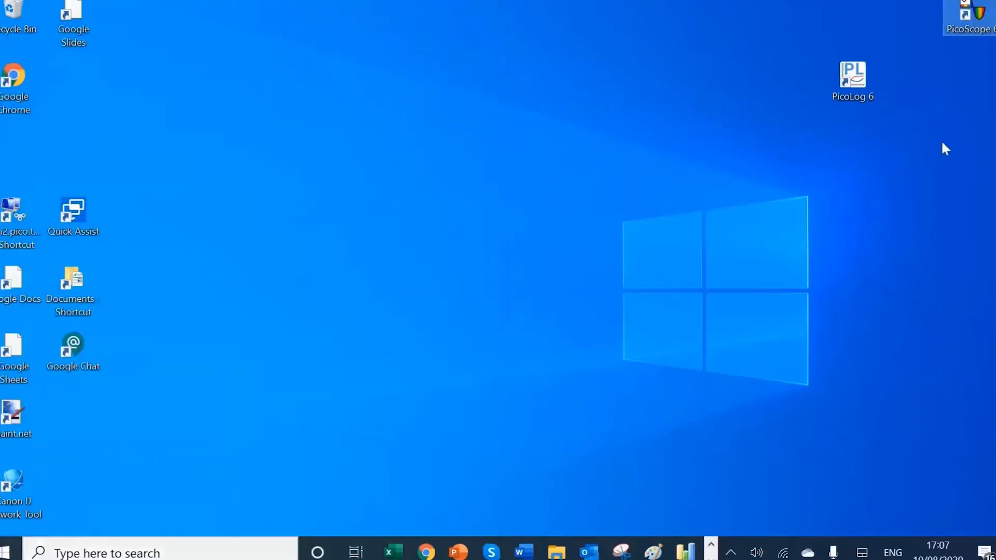
pyautogui.moveTo(971, 15); pyautogui.dragTo(924, 86)
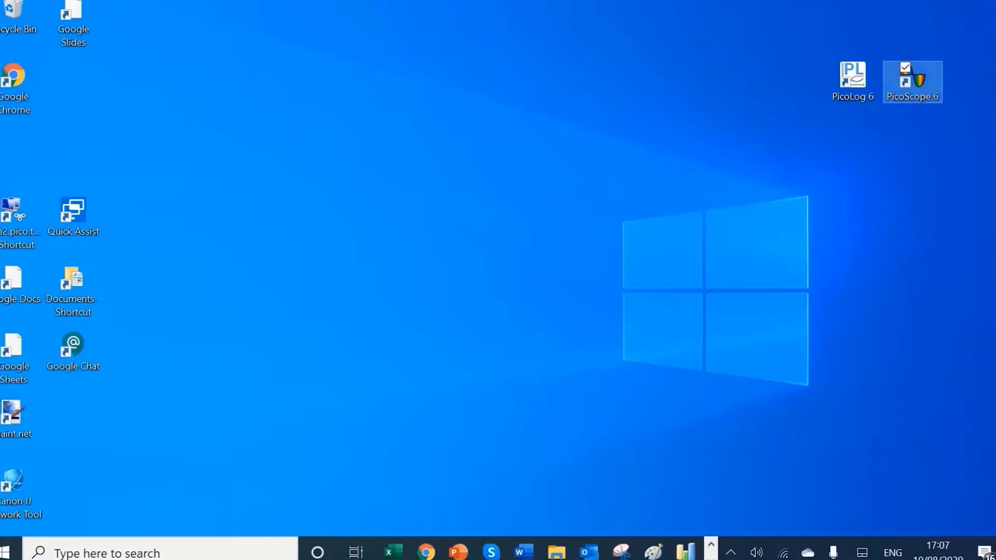
pyautogui.press('Return')
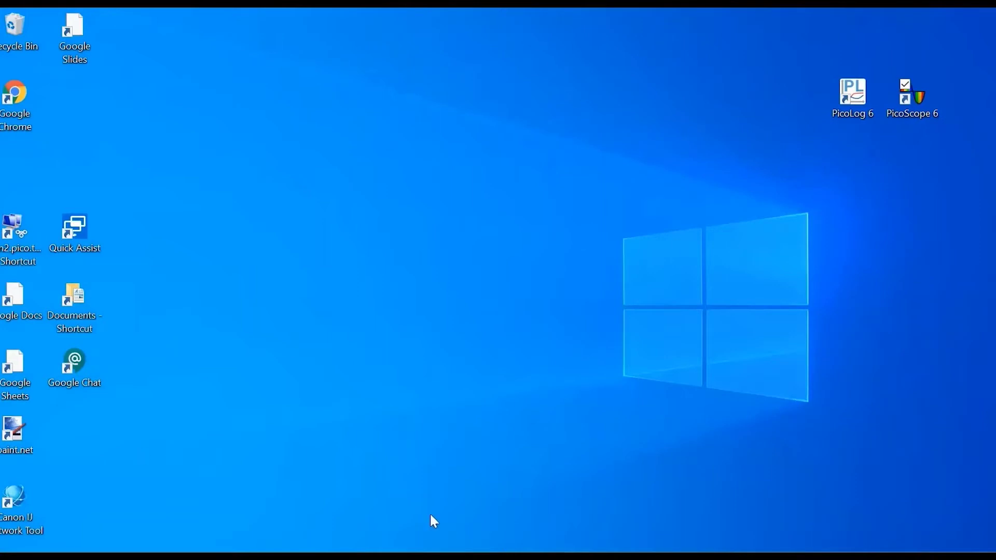
# Step: Launch PicoScope 6 from its desktop shortcut to begin live capture on channel A
pyautogui.doubleClick(918, 110)
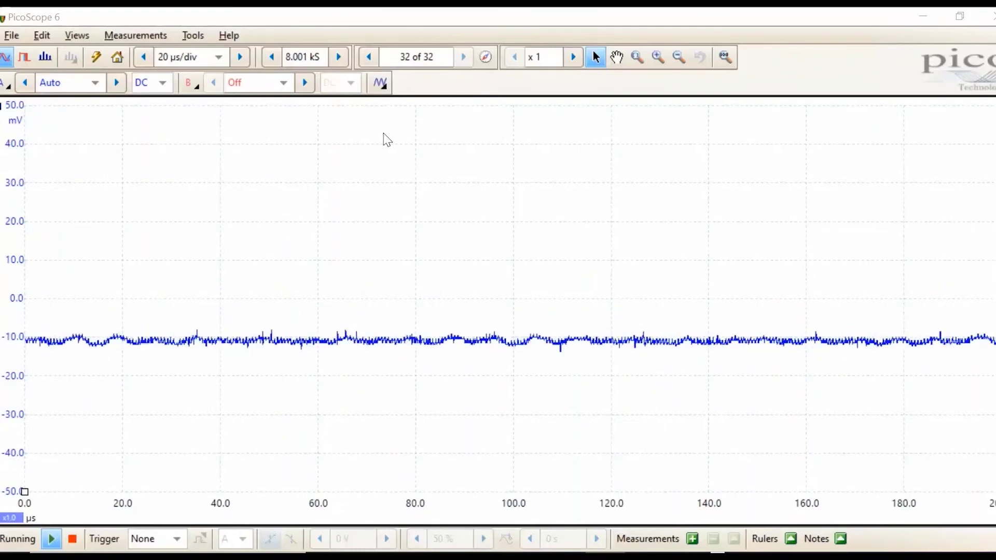
# Step: Turn on the Signal Generator's 1 kHz, 1 V square-wave output
pyautogui.click(380, 84)
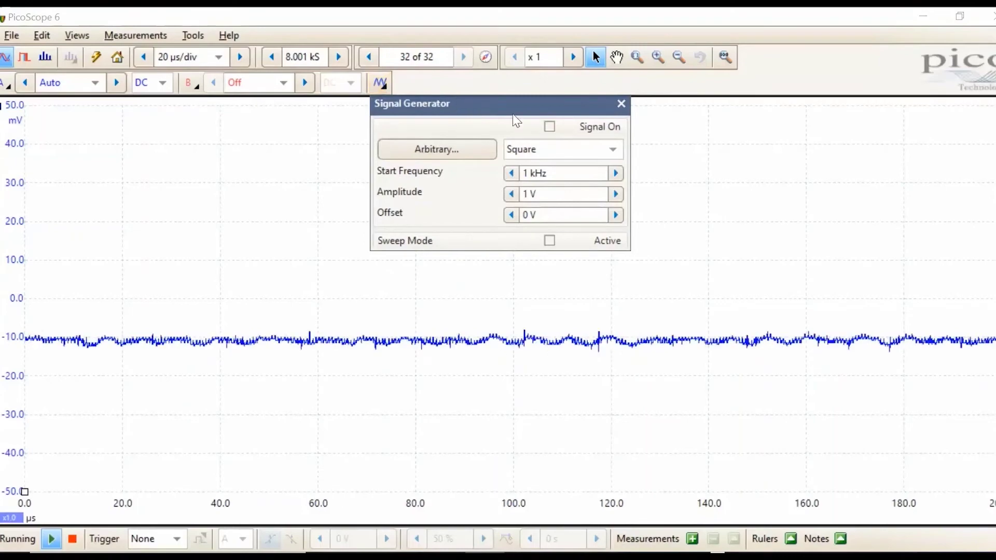
pyautogui.click(551, 128)
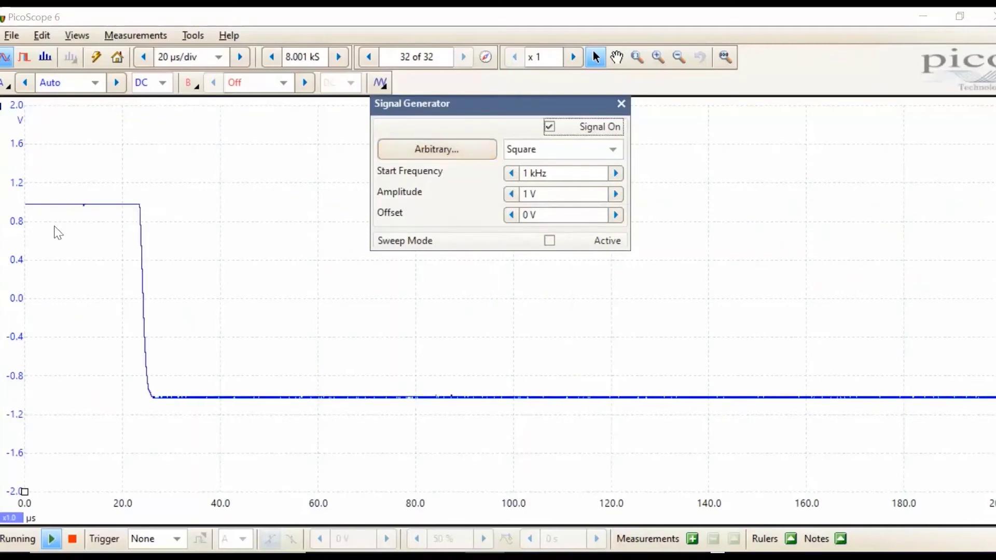
# Step: Close the Signal Generator settings and set the trigger mode to Auto
pyautogui.click(621, 104)
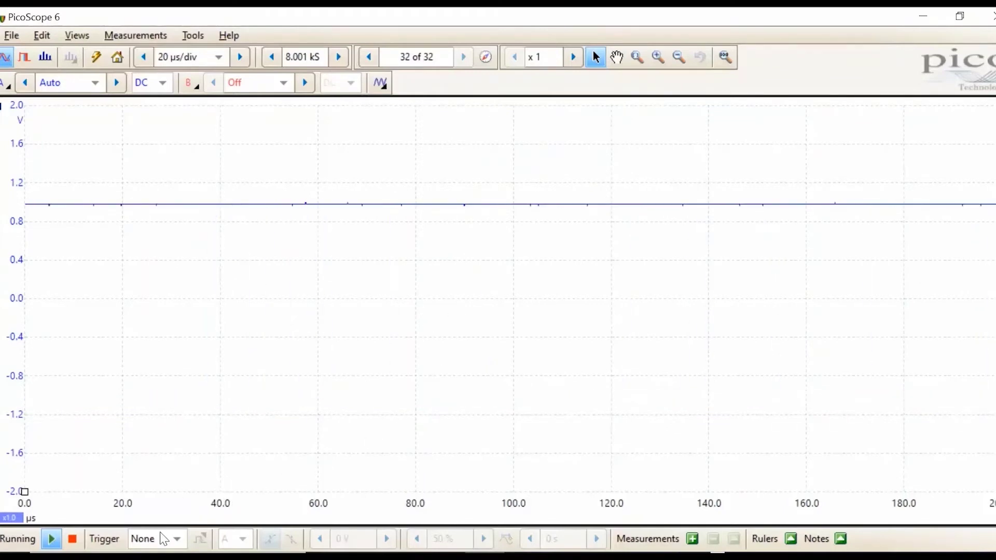
pyautogui.click(173, 540)
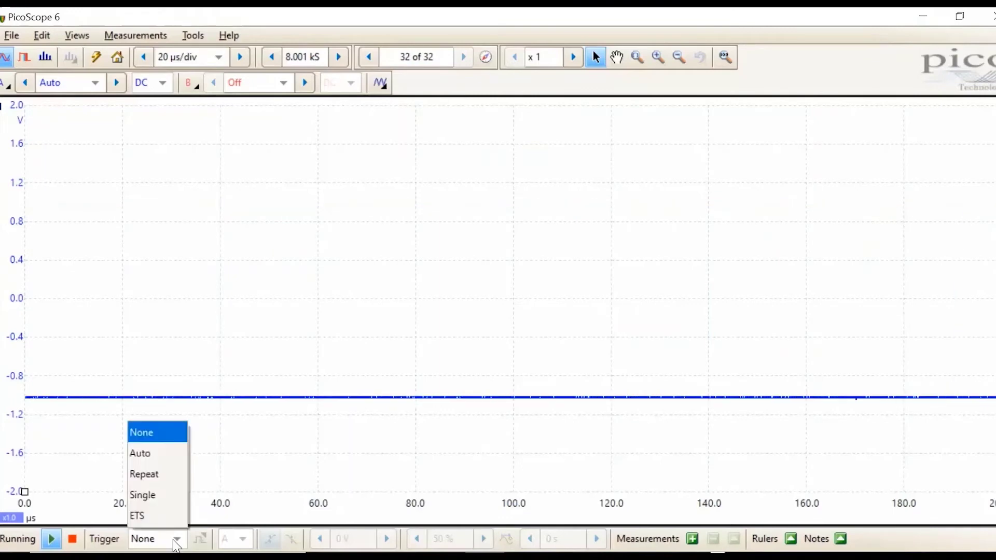
pyautogui.click(157, 455)
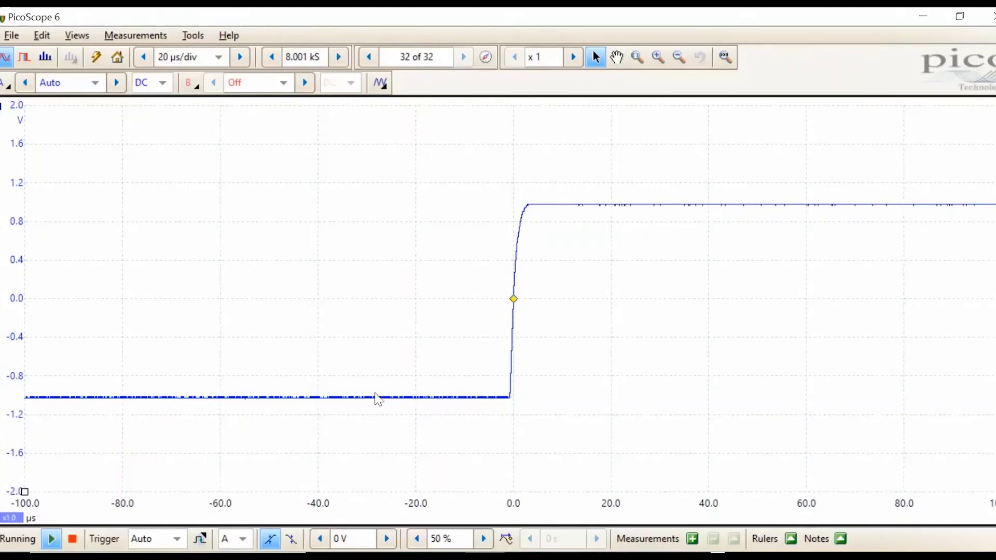
pyautogui.click(291, 539)
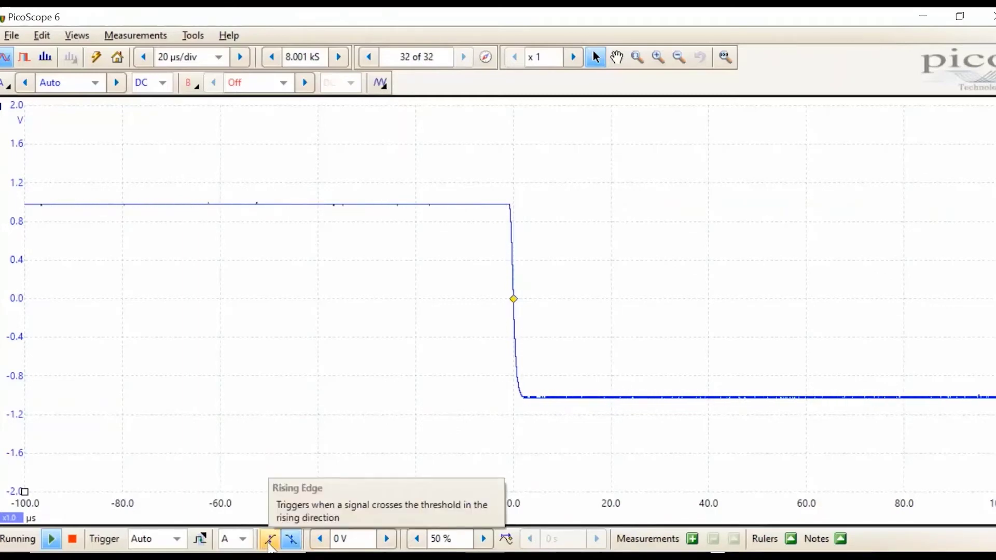
pyautogui.click(269, 542)
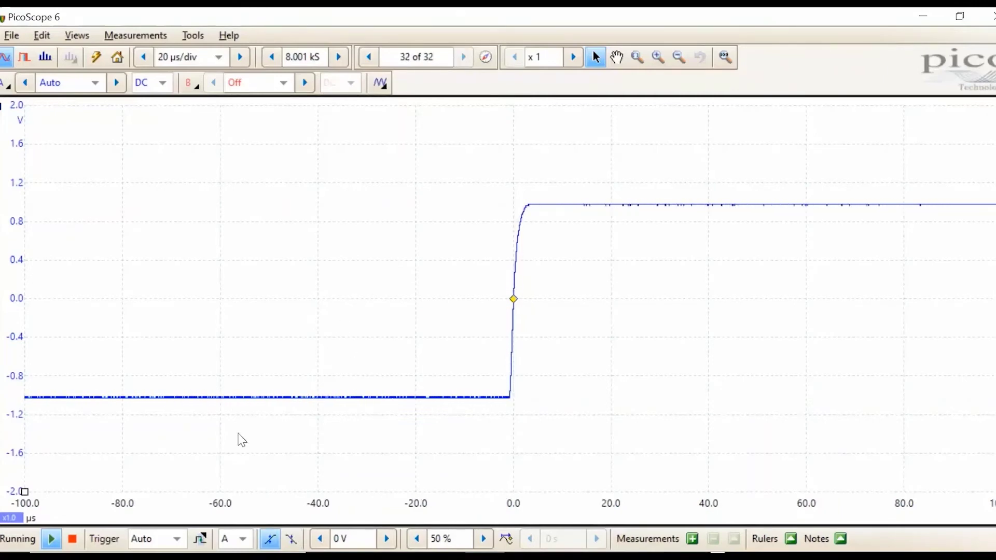
pyautogui.click(200, 540)
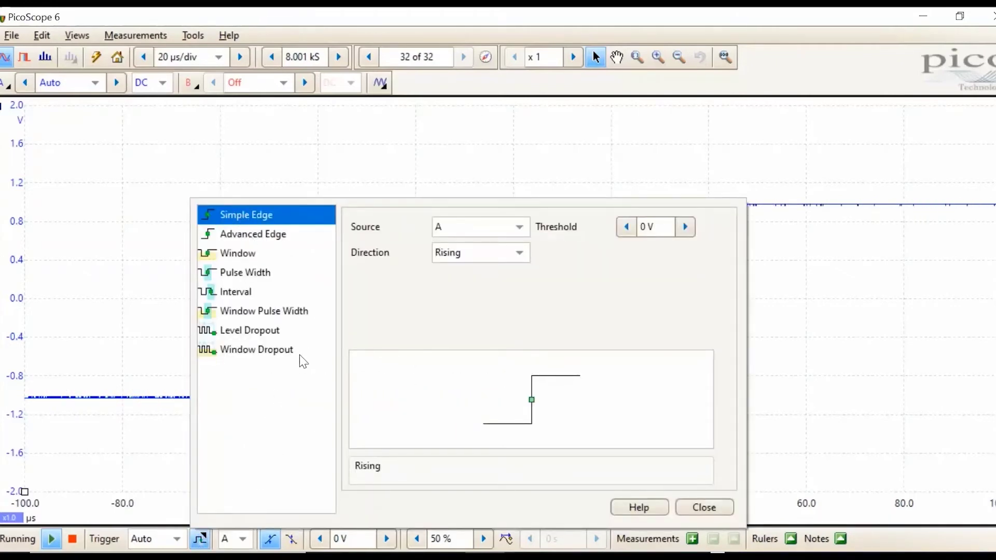
pyautogui.click(435, 165)
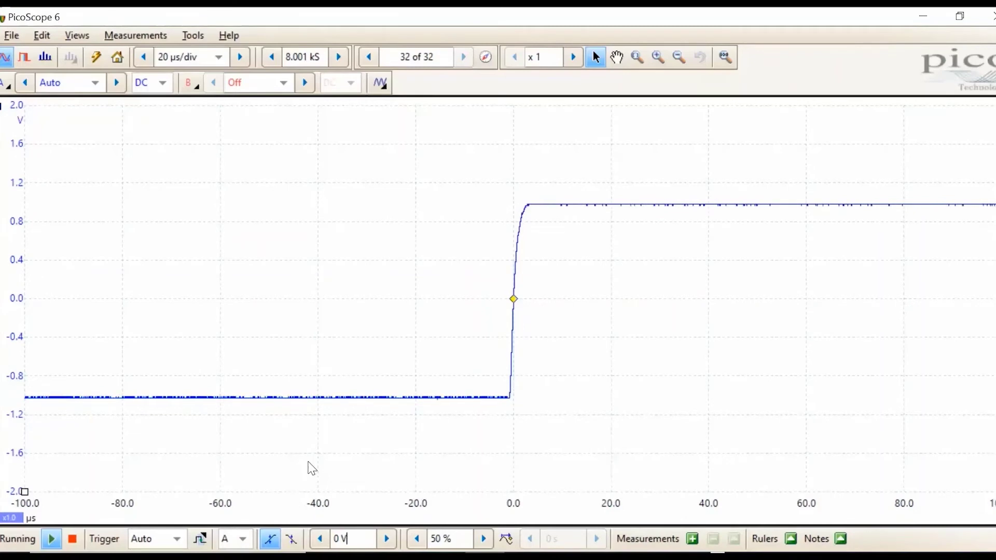
# Step: Set the trigger level to 0.5 V, then raise it stepwise and by dragging to 1.61 V
pyautogui.click(336, 539)
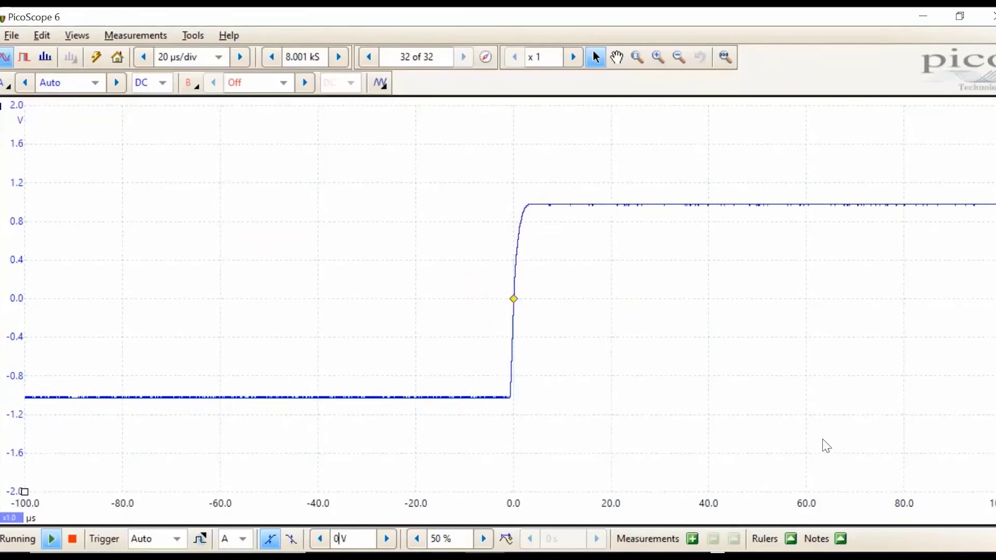
pyautogui.write('.5')
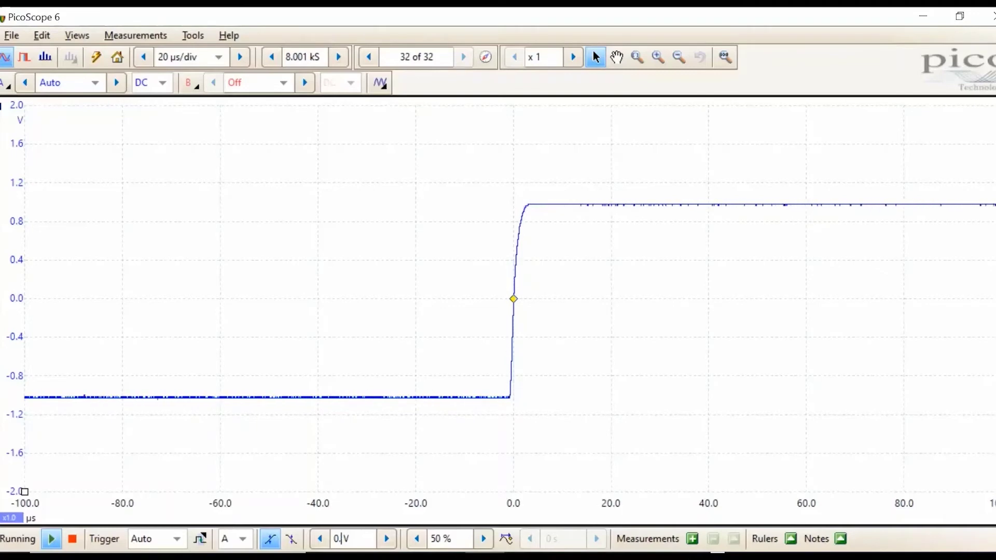
pyautogui.press('Return')
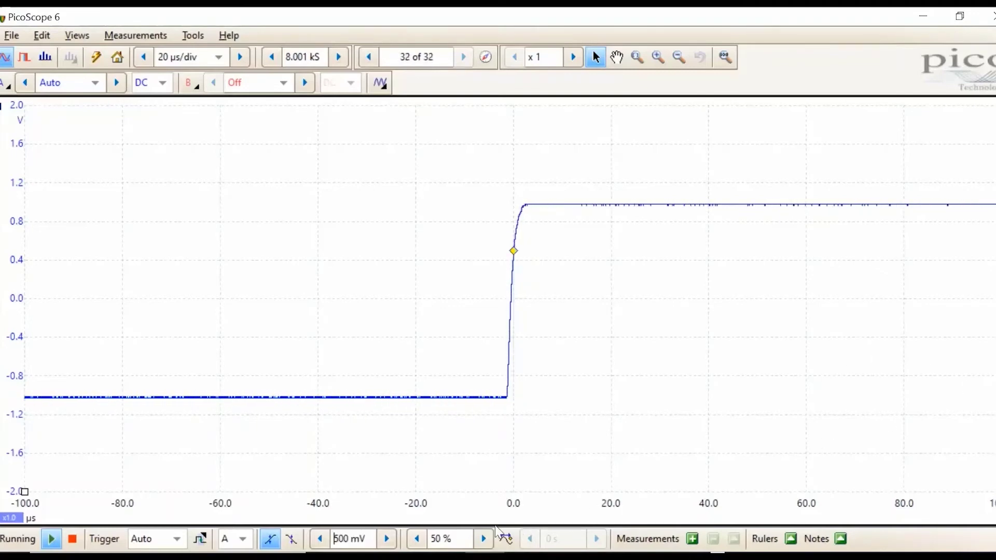
pyautogui.click(383, 544)
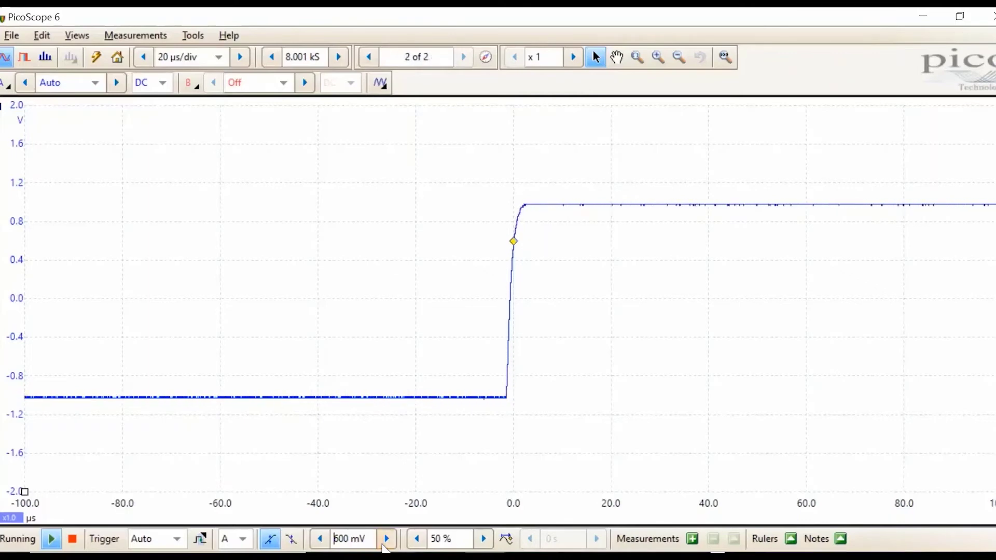
pyautogui.click(384, 544)
pyautogui.click(383, 544)
pyautogui.click(383, 545)
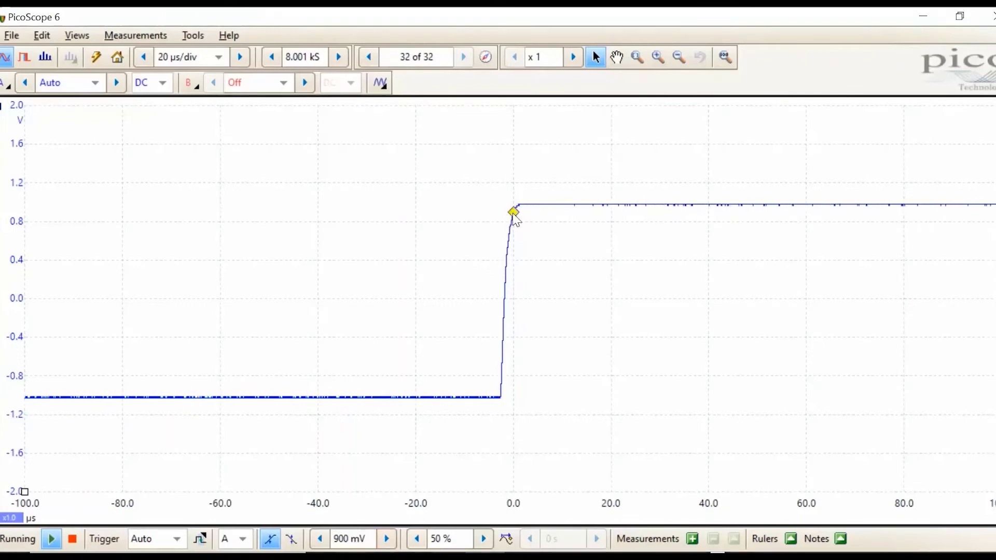
pyautogui.moveTo(514, 217); pyautogui.dragTo(513, 144)
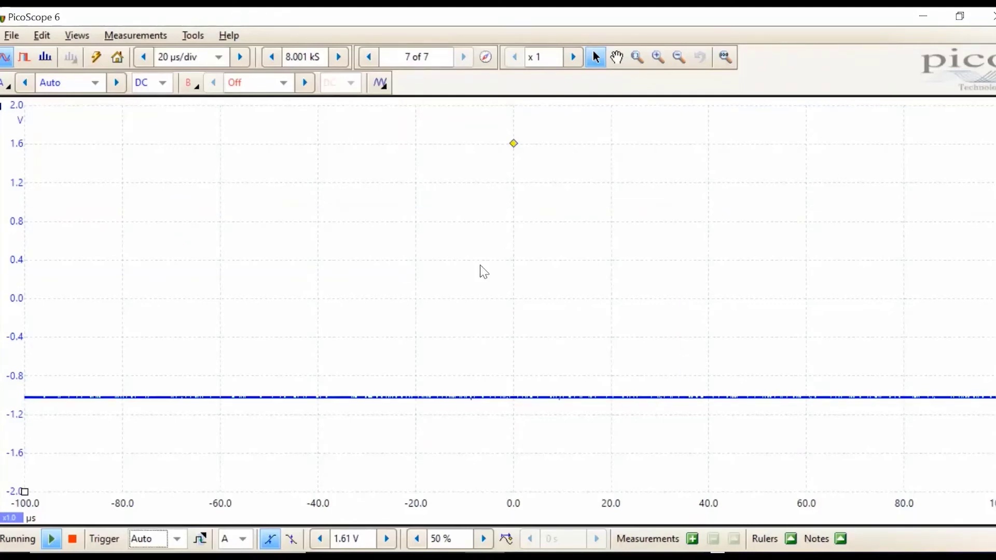
# Step: Switch triggering to Repeat and lower the trigger level to about 132.8 mV
pyautogui.click(178, 538)
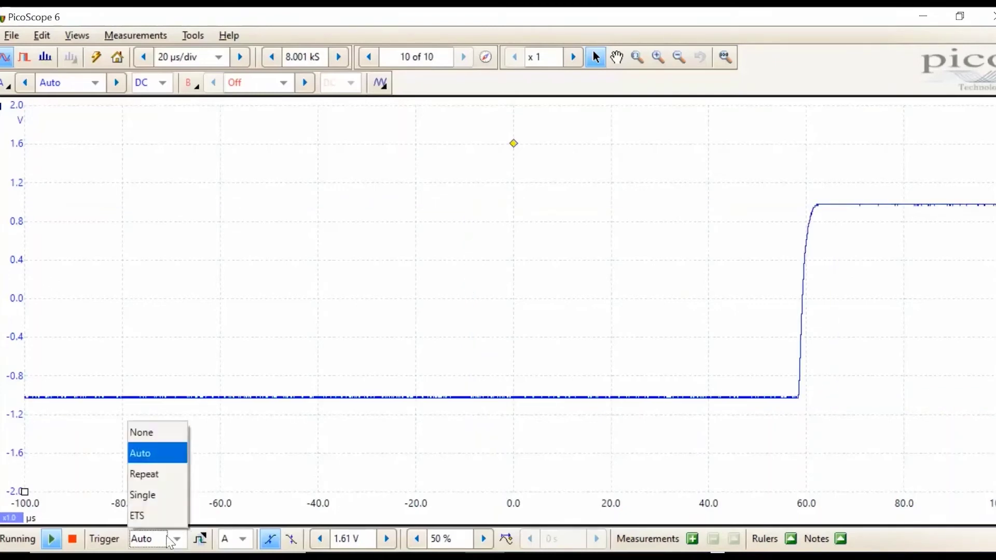
pyautogui.click(155, 481)
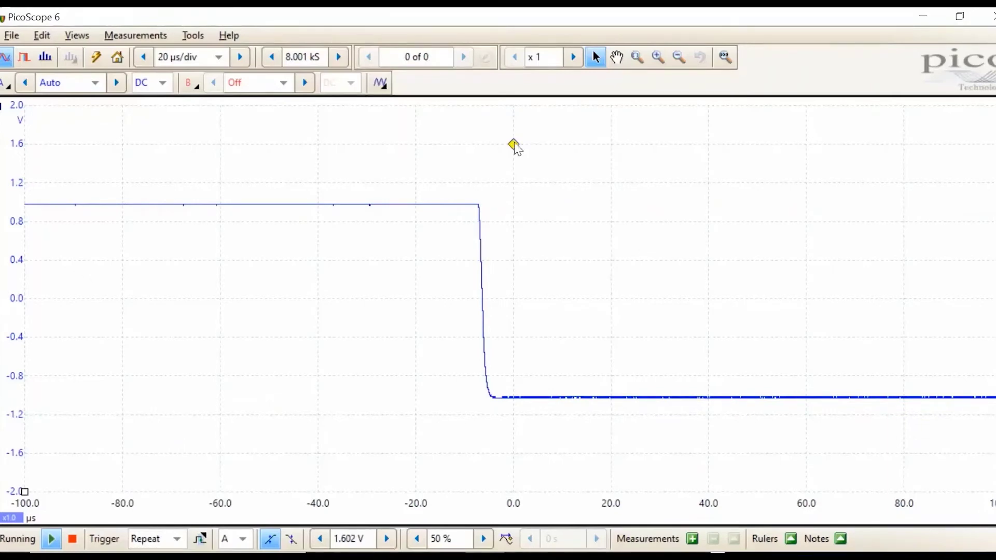
pyautogui.moveTo(514, 145); pyautogui.dragTo(513, 286)
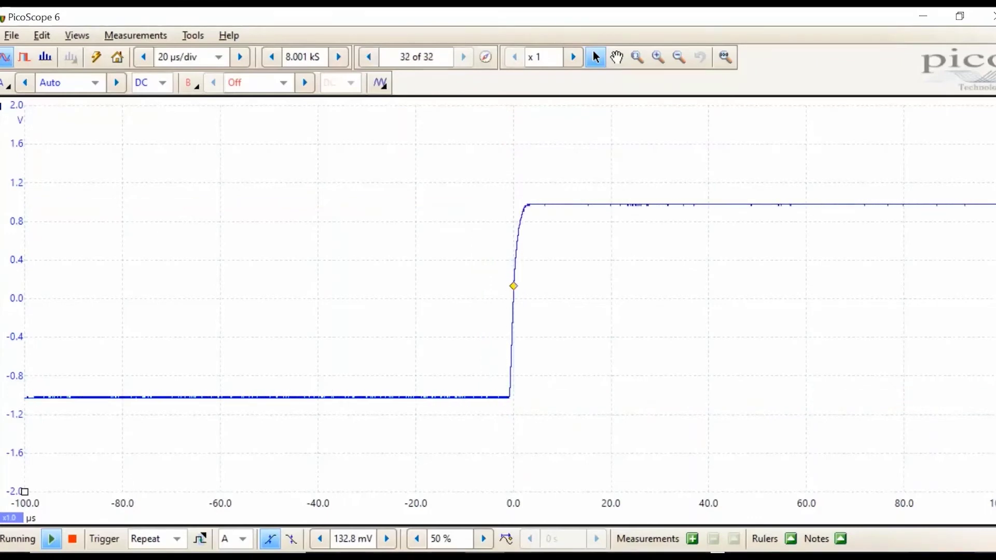
# Step: Switch to Single triggering and take two single-shot captures
pyautogui.click(177, 540)
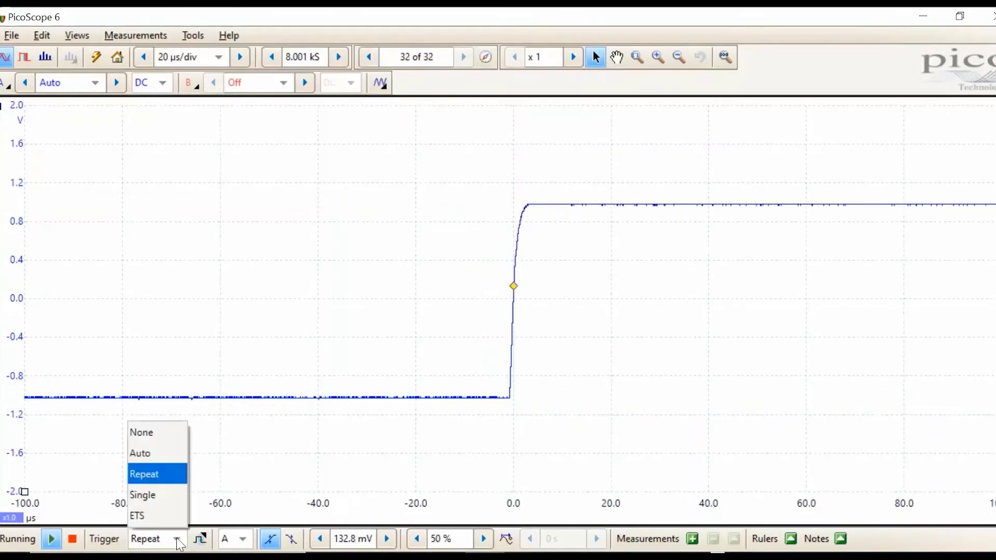
pyautogui.click(161, 501)
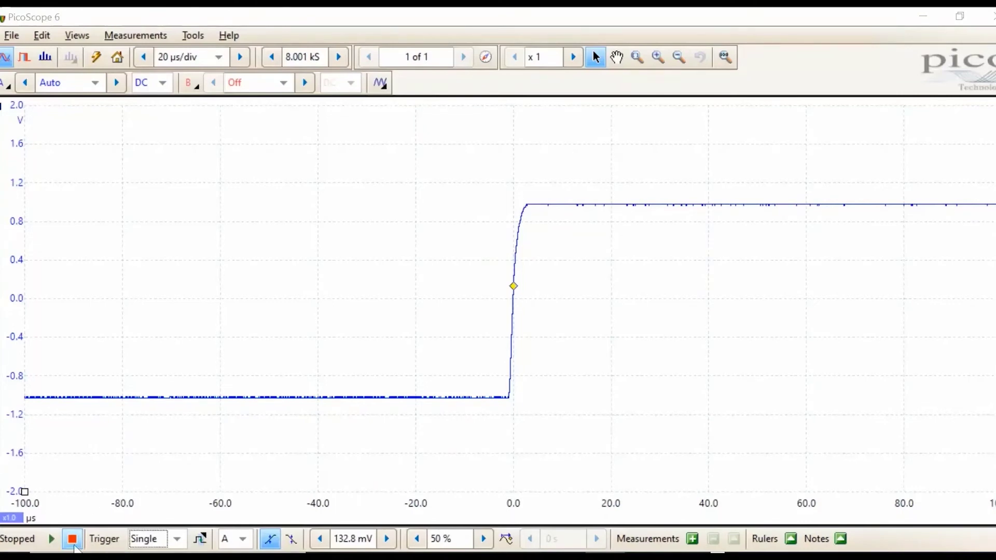
pyautogui.click(51, 541)
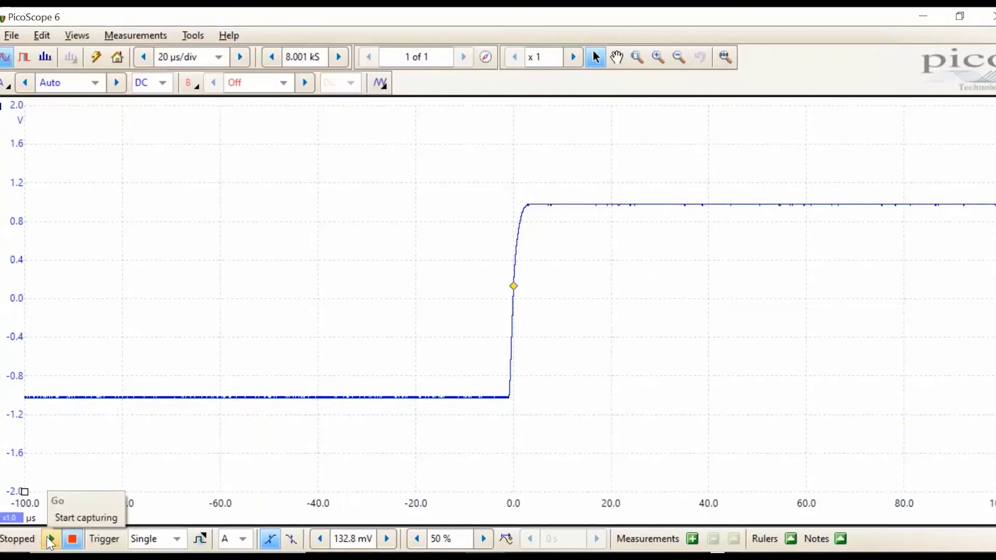
pyautogui.click(51, 540)
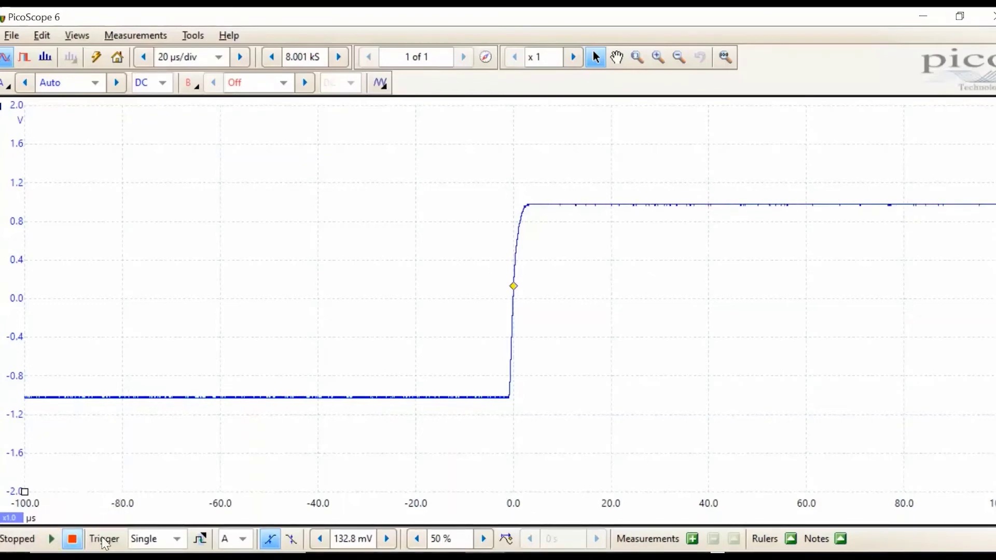
pyautogui.click(176, 543)
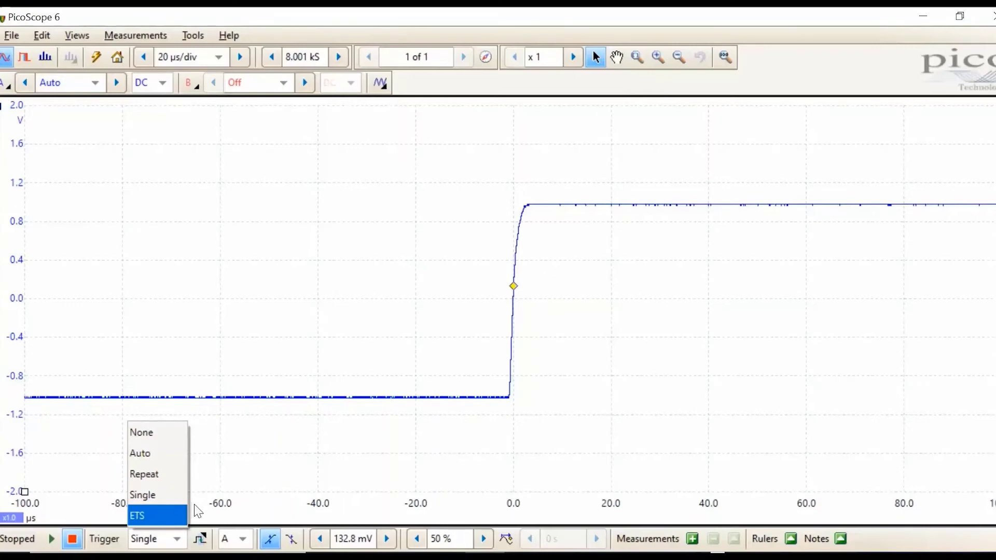
# Step: Dismiss the trigger mode list without changing the mode
pyautogui.click(300, 459)
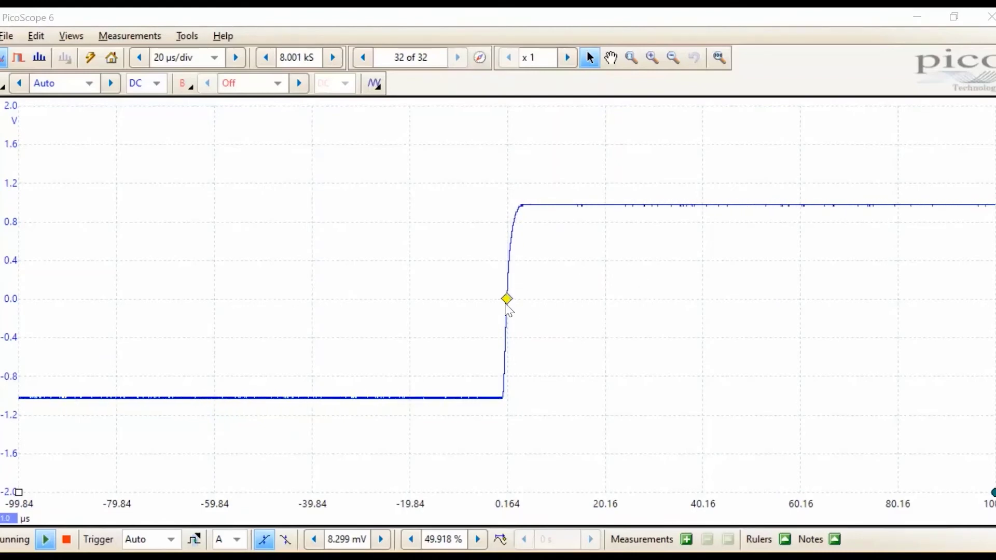
pyautogui.moveTo(507, 300)
pyautogui.mouseDown()
pyautogui.moveTo(114, 302)
pyautogui.moveTo(729, 327)
pyautogui.moveTo(901, 314)
pyautogui.mouseUp()
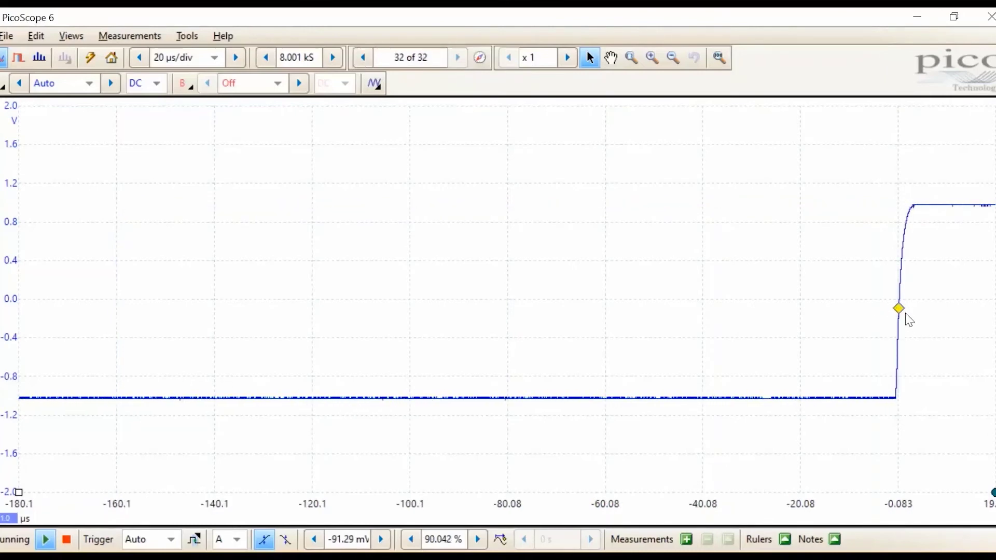
pyautogui.moveTo(900, 309)
pyautogui.mouseDown()
pyautogui.moveTo(507, 269)
pyautogui.moveTo(507, 303)
pyautogui.mouseUp()
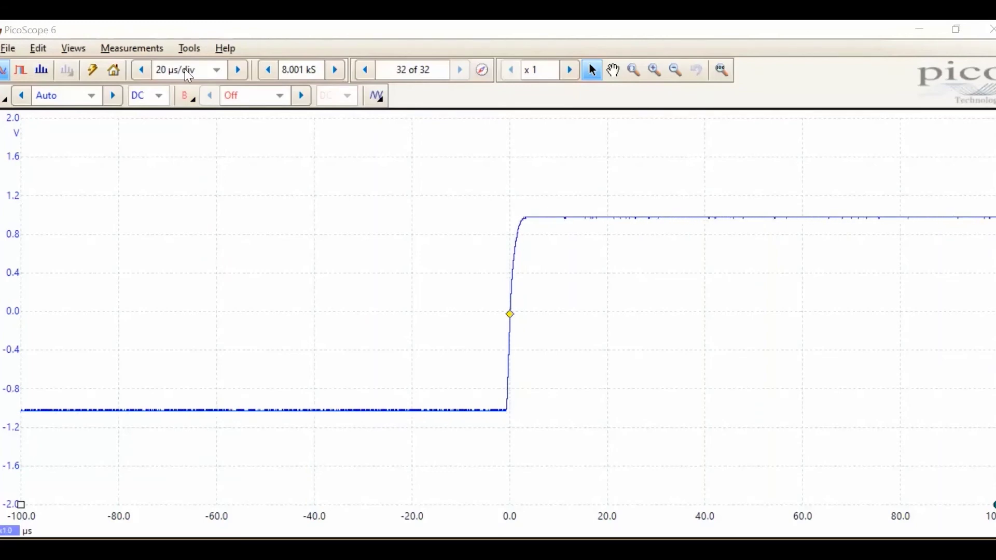
# Step: Step the timebase up through 100 µs/div to 500 µs/div, showing five cycles
pyautogui.click(217, 71)
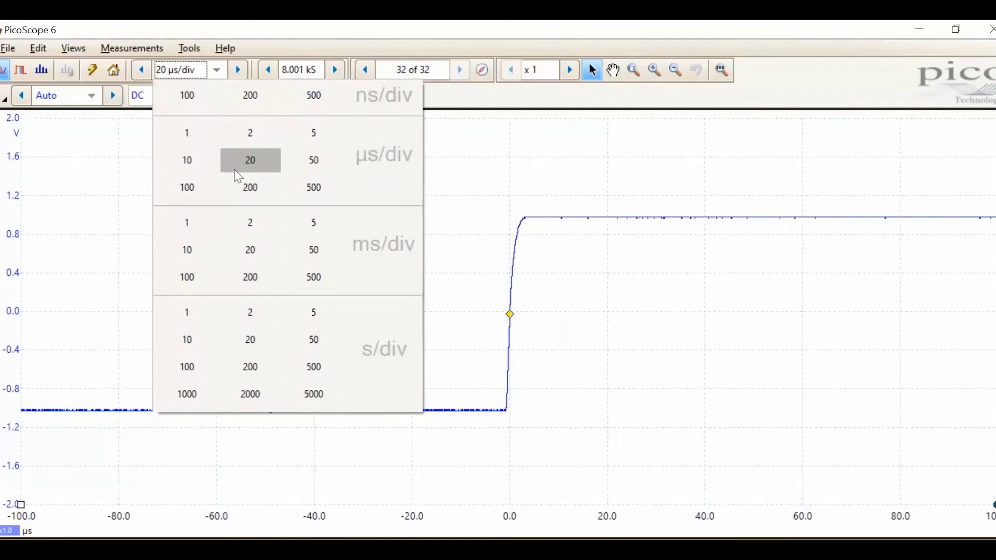
pyautogui.click(219, 79)
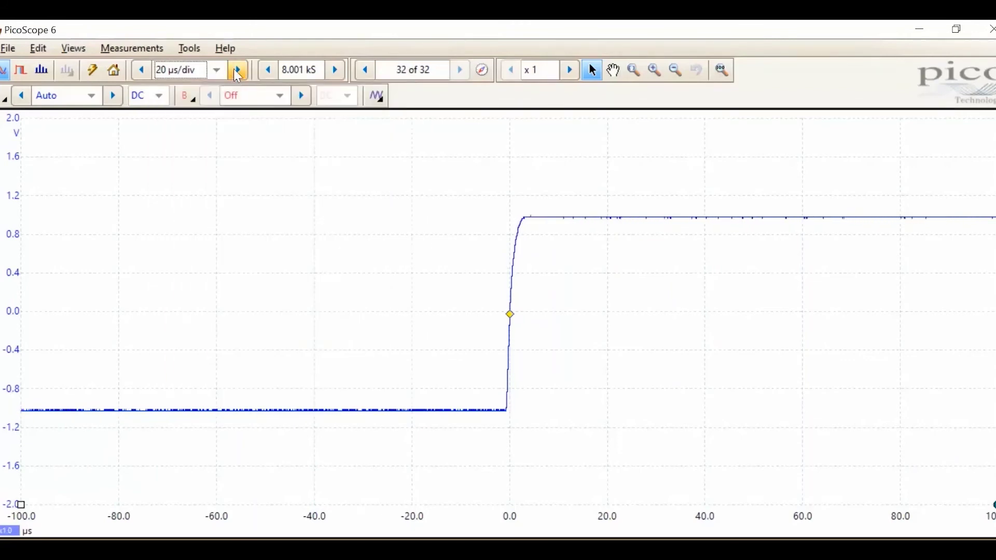
pyautogui.click(238, 71)
pyautogui.click(237, 71)
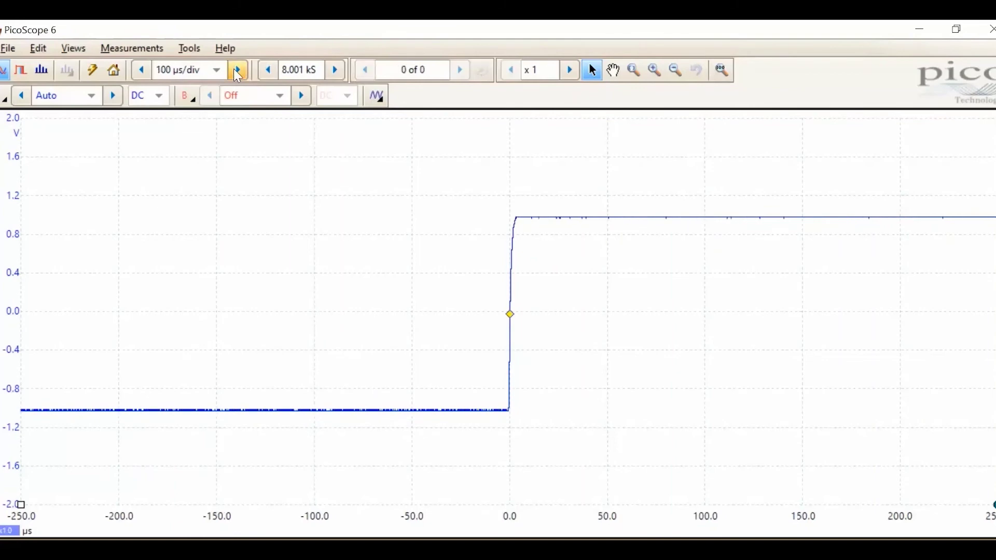
pyautogui.click(238, 71)
pyautogui.click(238, 71)
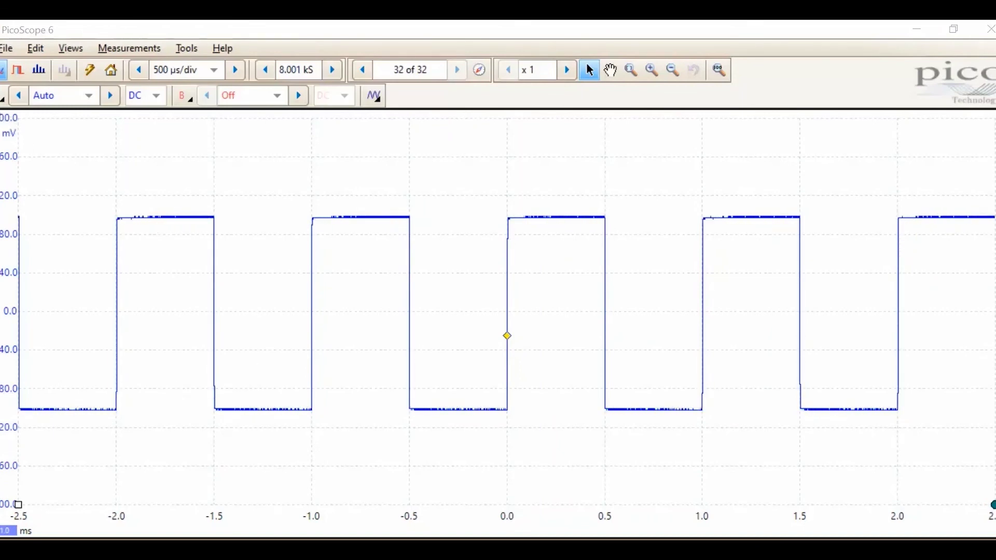
# Step: Choose the x10 probe in channel A's advanced options so the axis reads ±2.0 V
pyautogui.click(3, 97)
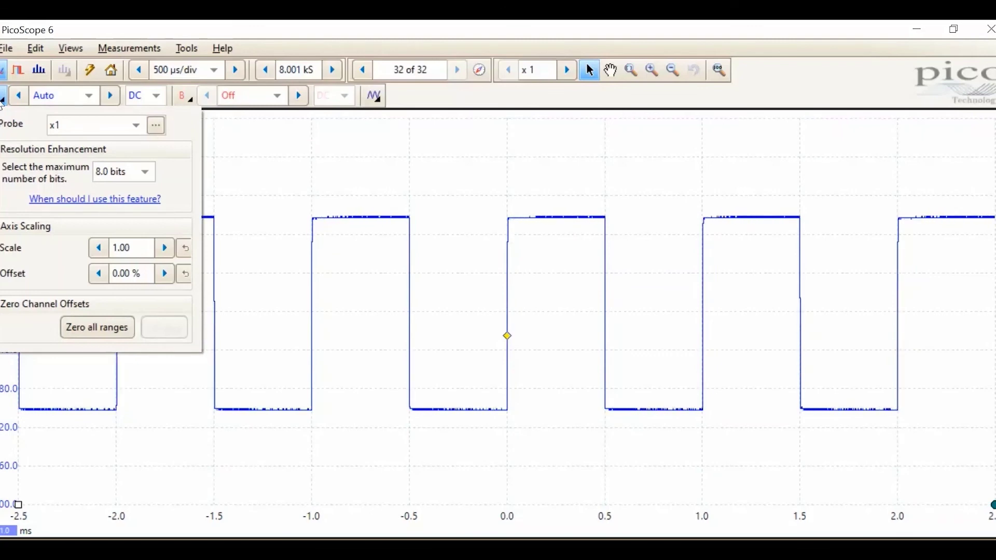
pyautogui.click(135, 127)
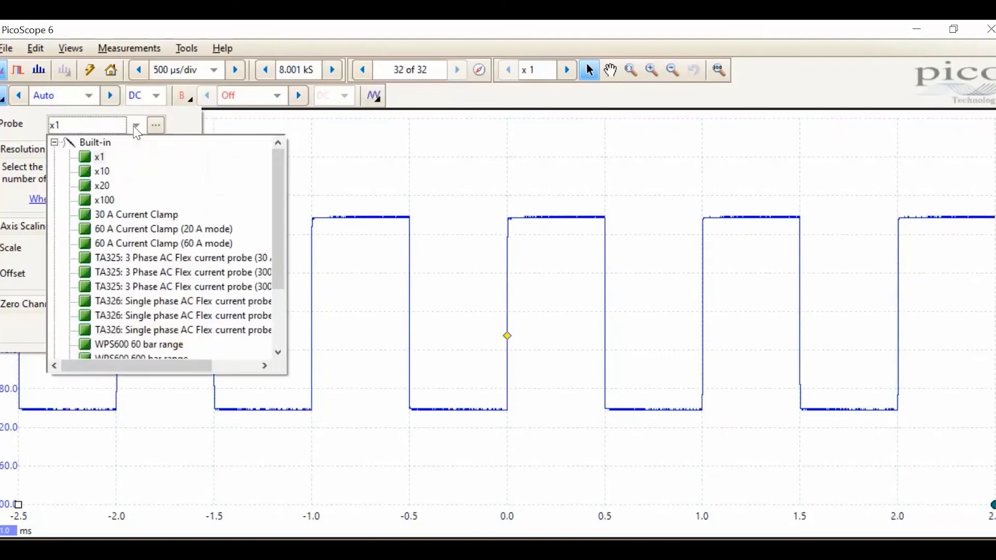
pyautogui.click(99, 173)
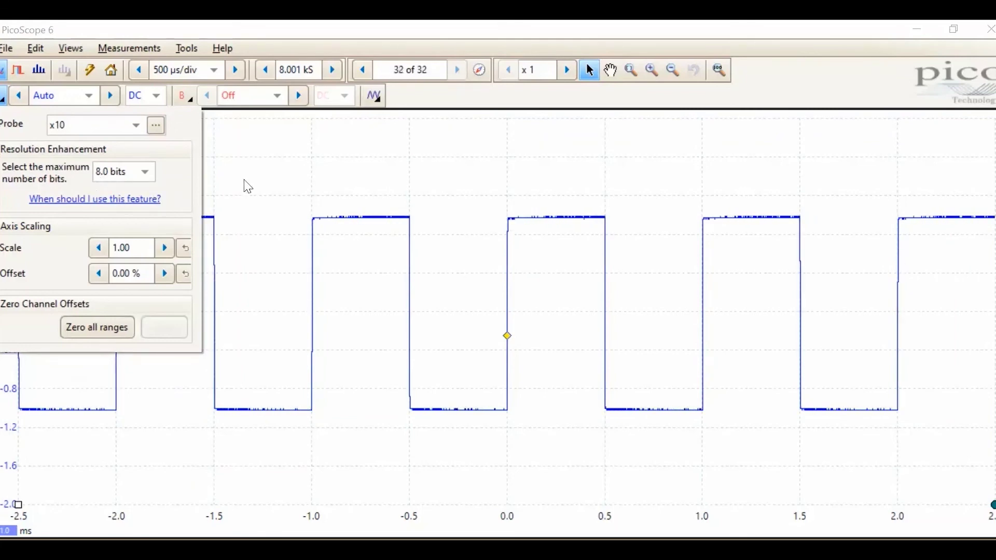
pyautogui.click(248, 186)
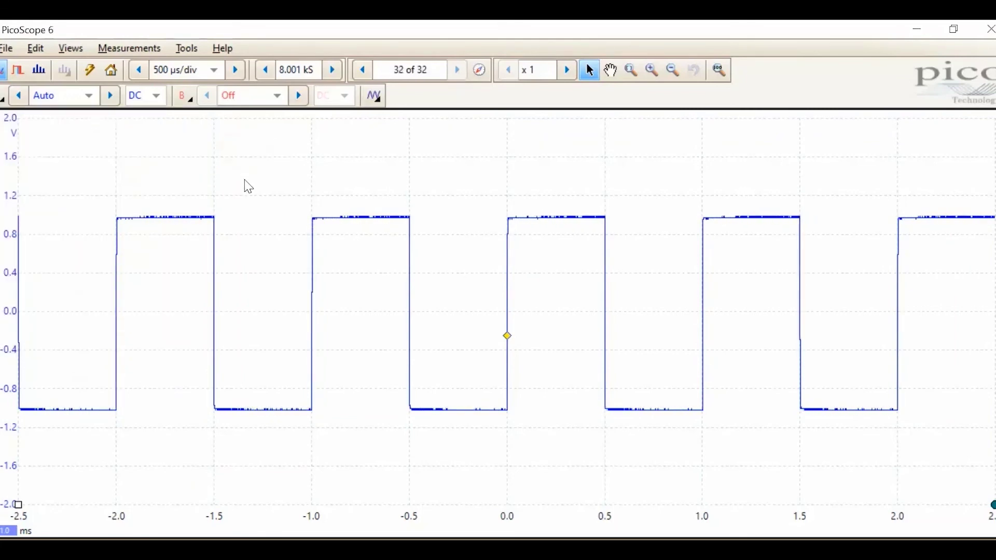